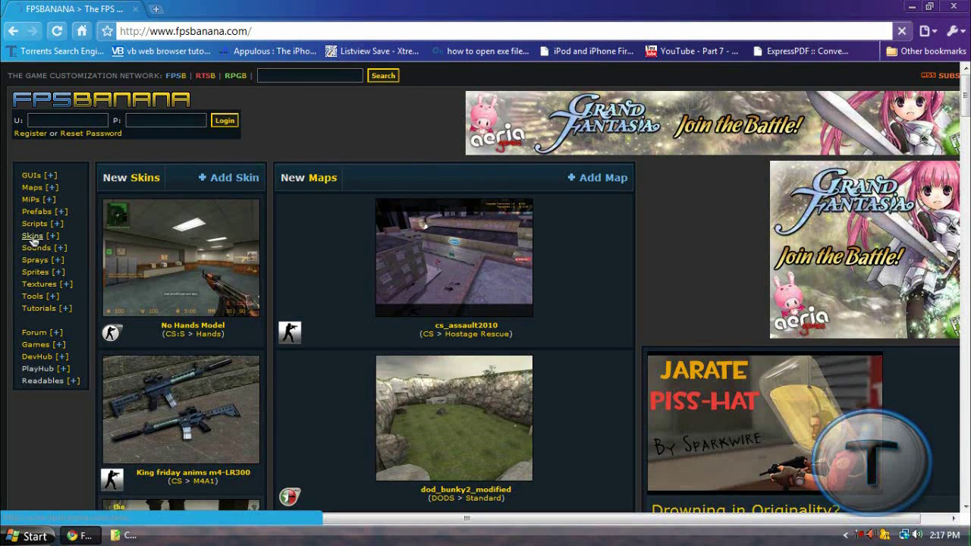
# Open the site's Skins section and look through the list of games that have skins.
pyautogui.click(33, 238)
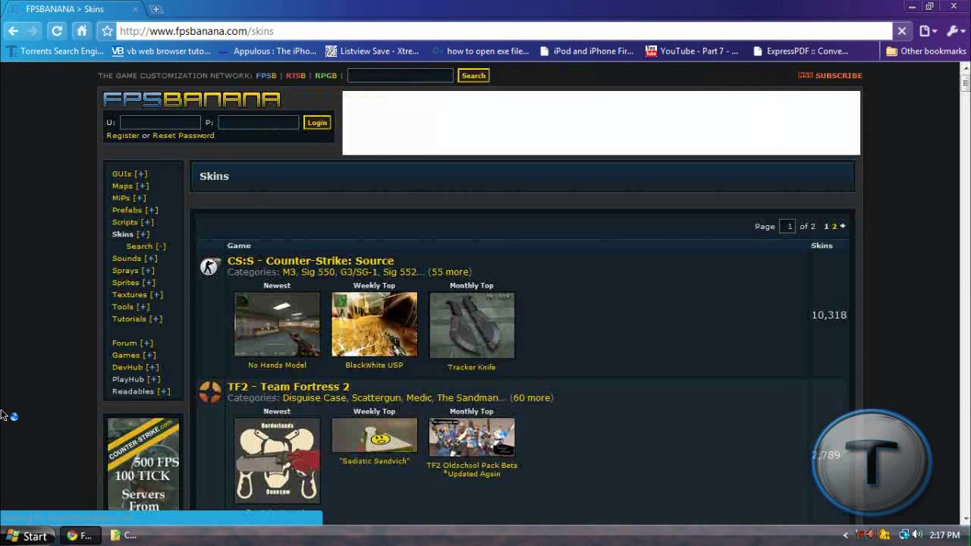
pyautogui.scroll(-3, 551, 314)
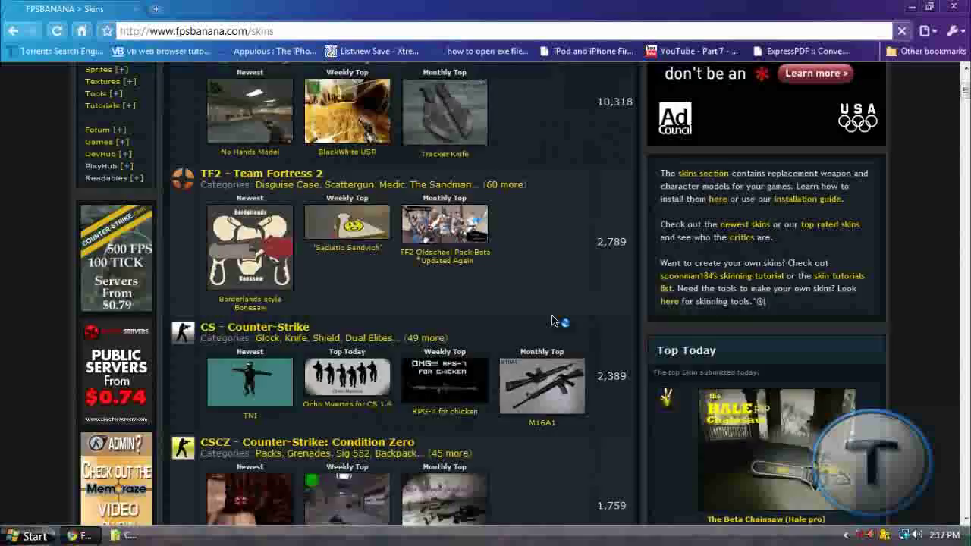
pyautogui.scroll(2, 534, 305)
pyautogui.scroll(-1, 269, 200)
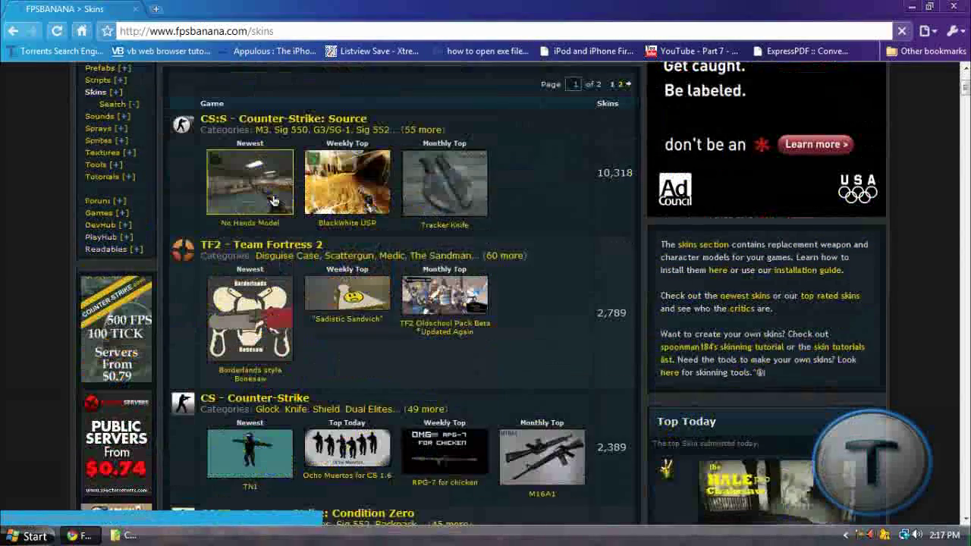
pyautogui.scroll(-2, 266, 256)
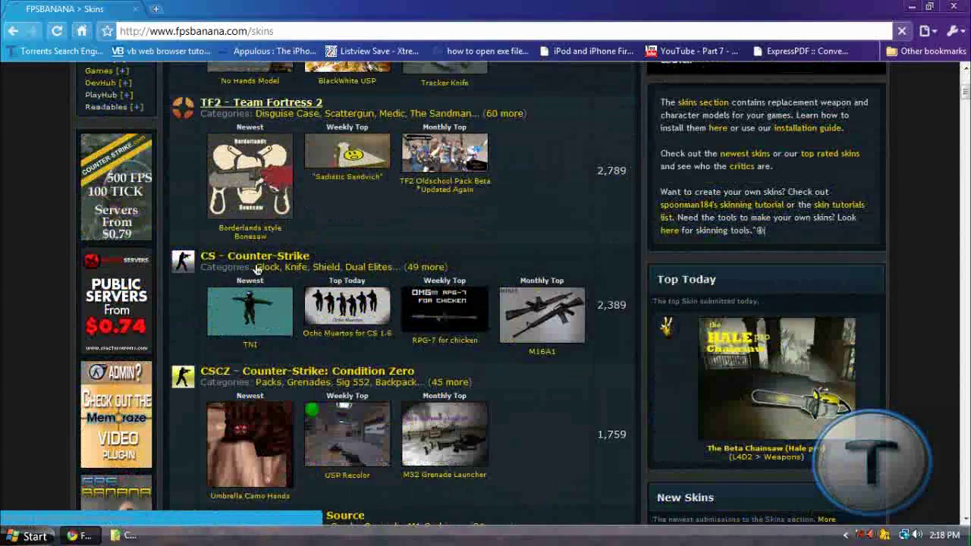
pyautogui.scroll(-2, 254, 260)
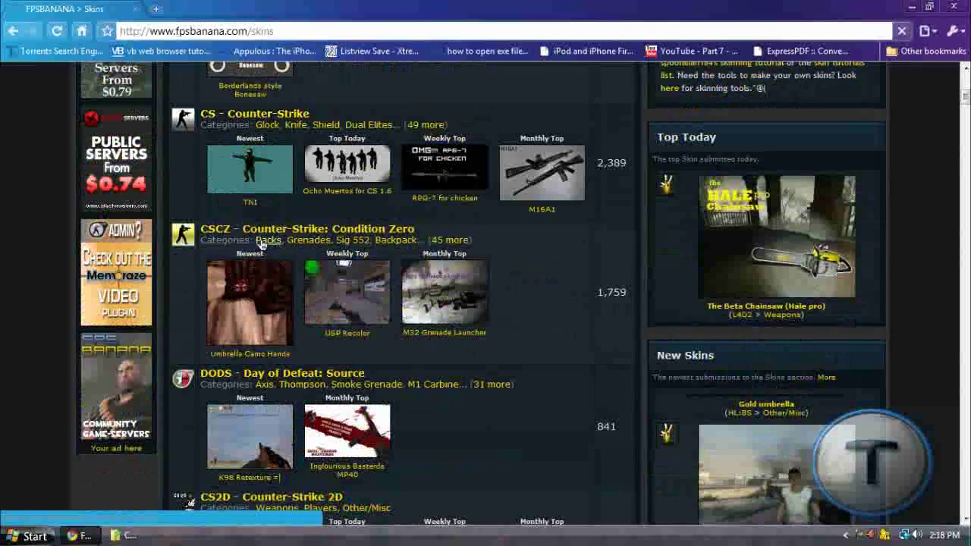
pyautogui.scroll(-3, 271, 272)
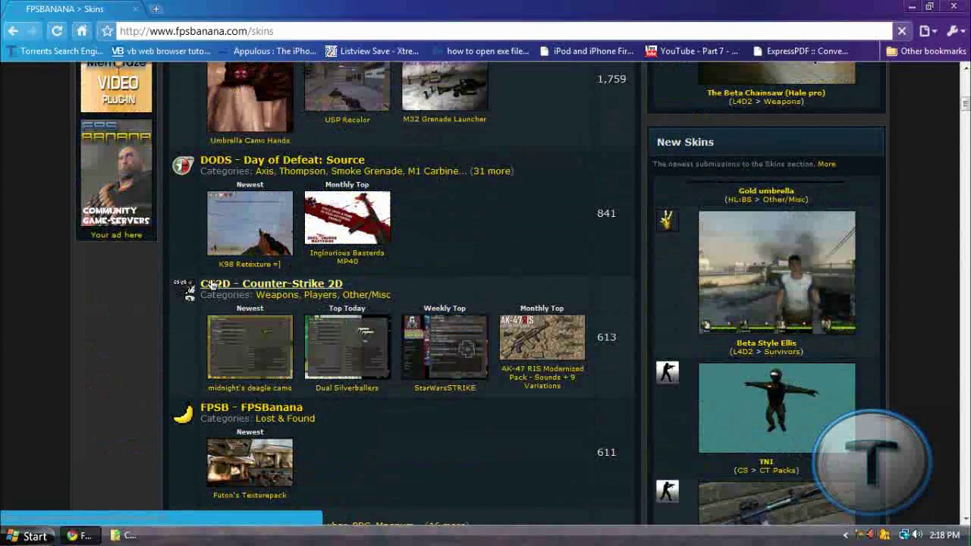
pyautogui.scroll(-3, 205, 286)
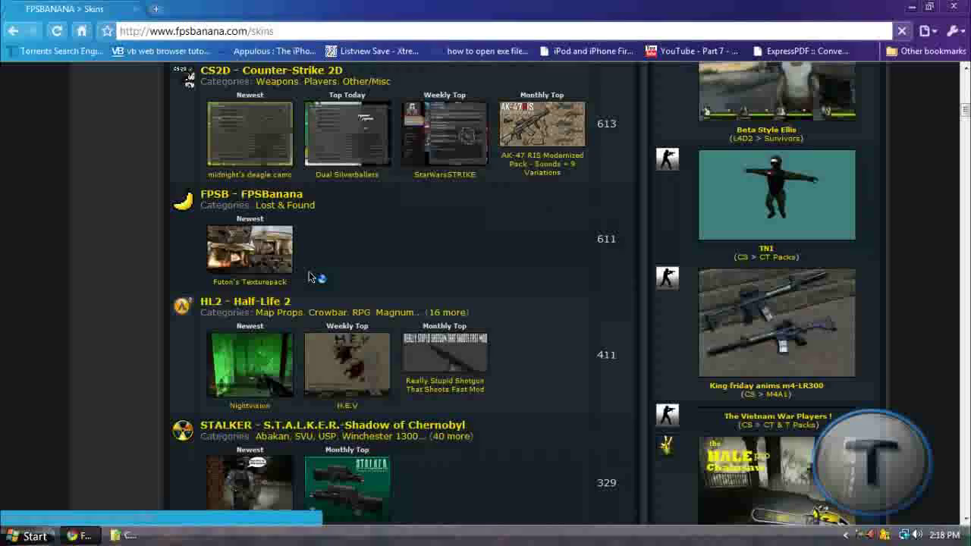
pyautogui.scroll(-2, 227, 286)
pyautogui.scroll(-3, 245, 278)
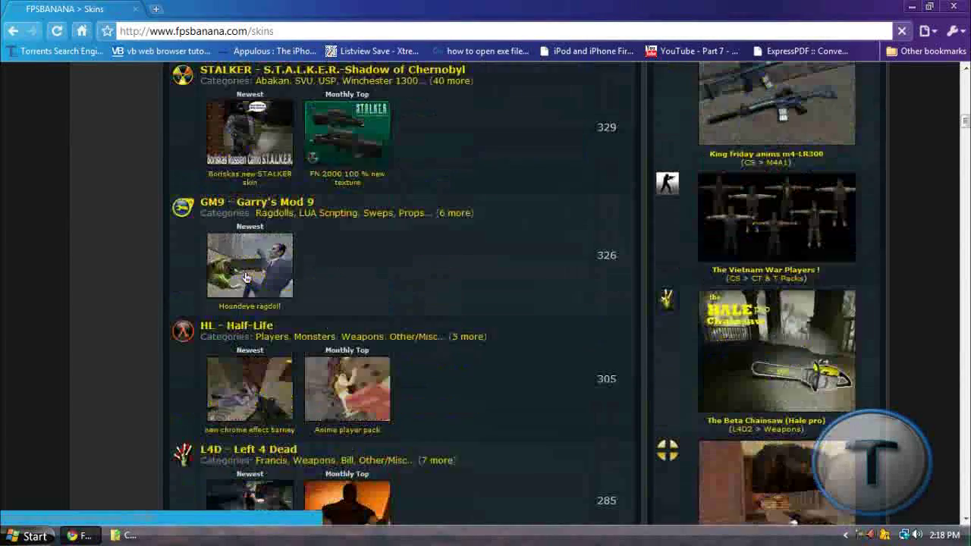
pyautogui.scroll(-2, 250, 282)
pyautogui.scroll(15, 250, 292)
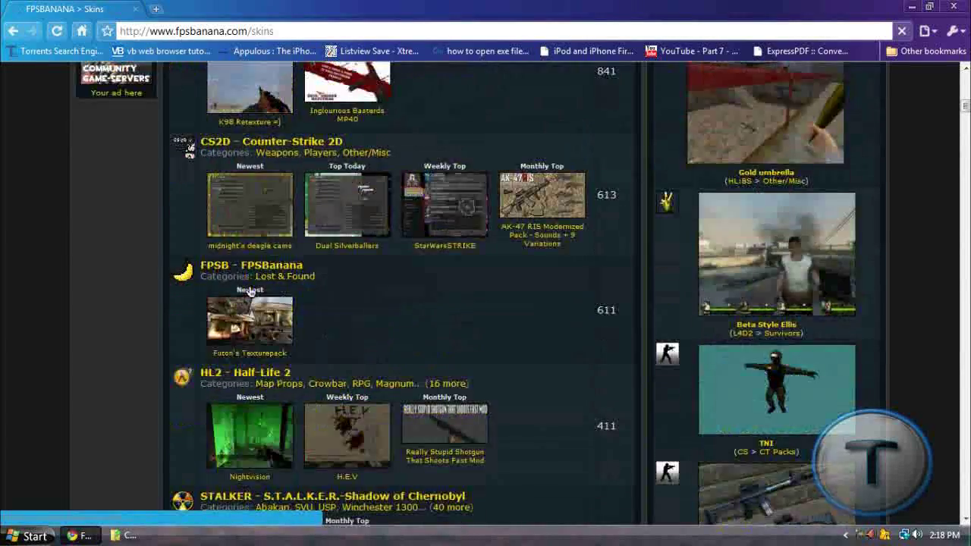
pyautogui.scroll(-1, 298, 200)
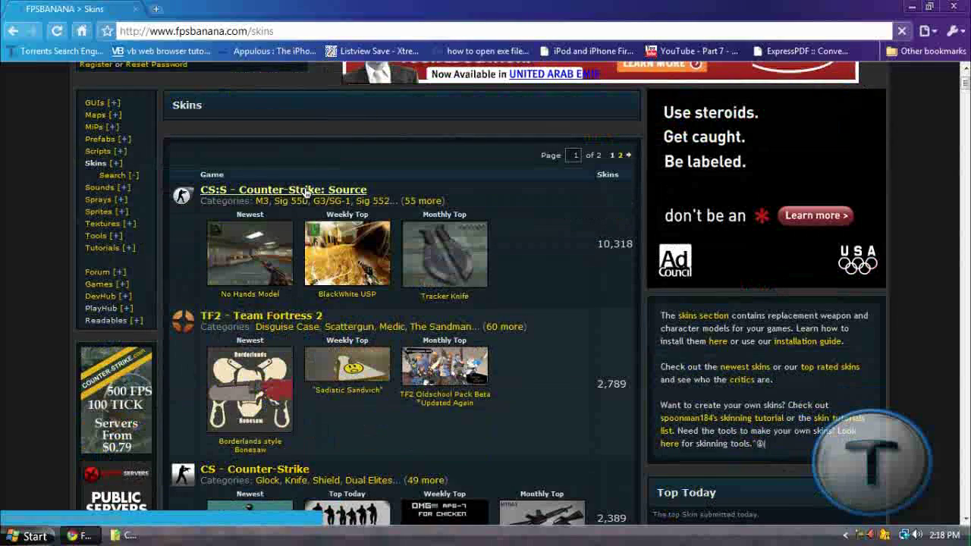
# Open the Counter-Strike: Source skins and look through the list of weapon and character categories.
pyautogui.click(306, 191)
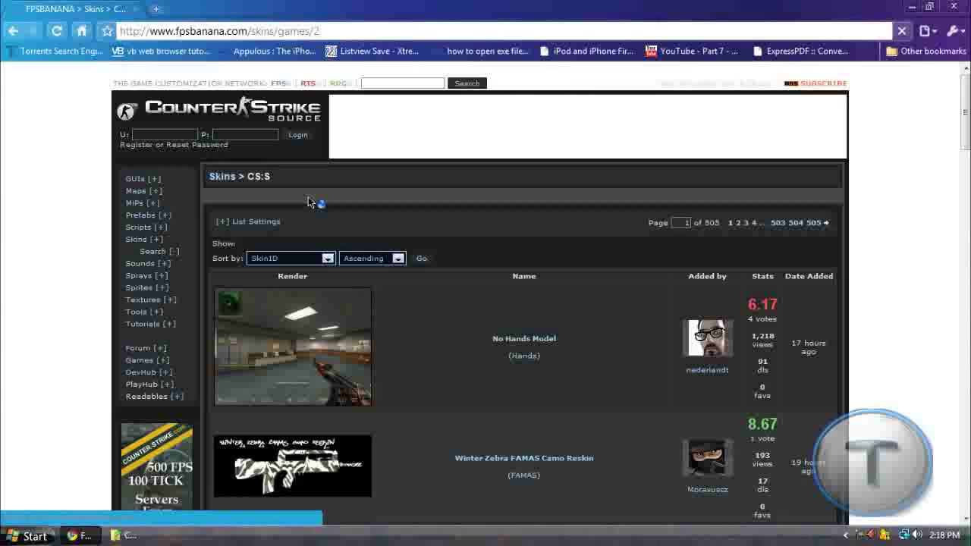
pyautogui.scroll(-5, 308, 202)
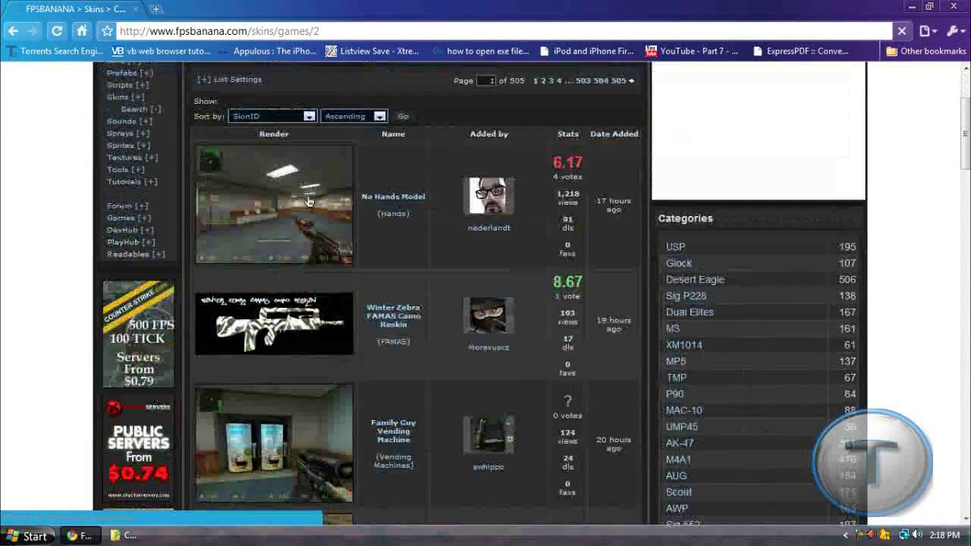
pyautogui.scroll(3, 308, 202)
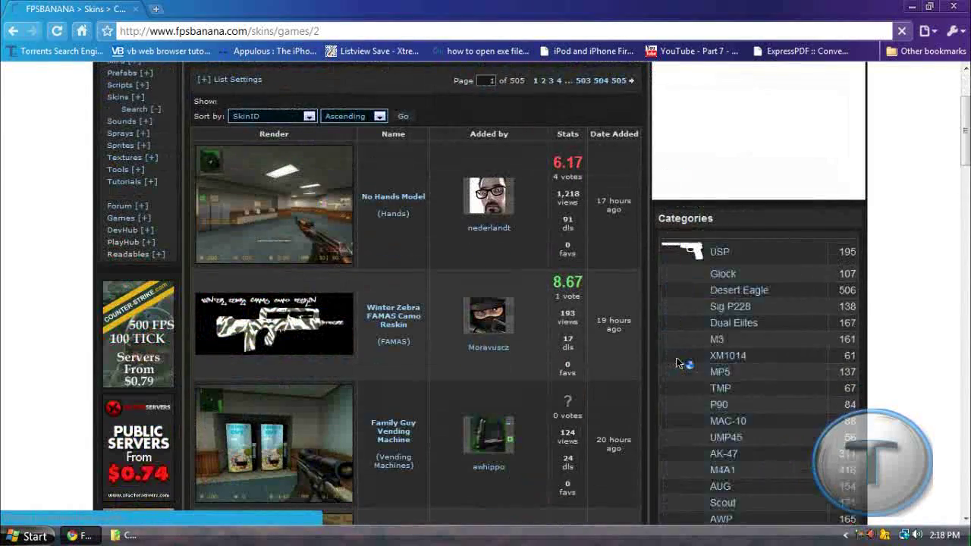
pyautogui.scroll(-1, 710, 292)
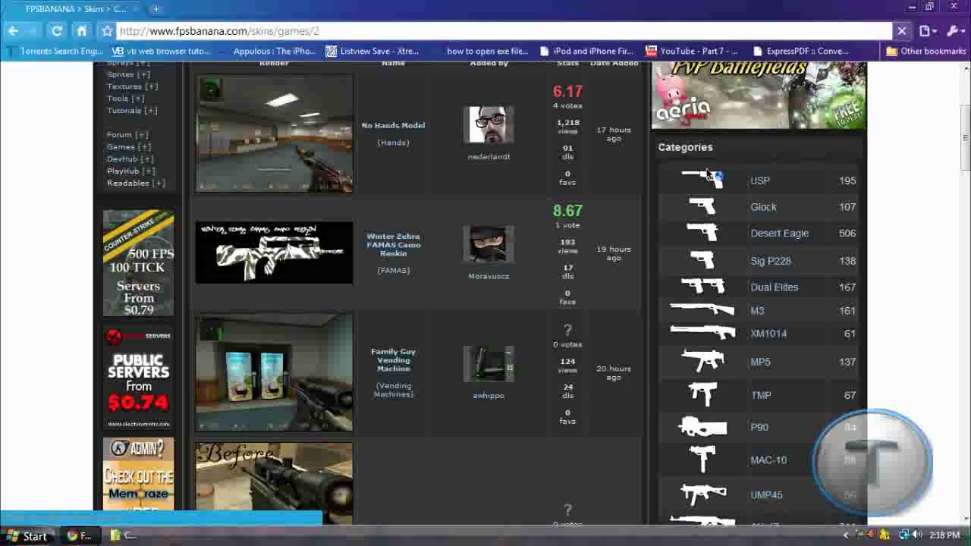
pyautogui.scroll(-5, 701, 230)
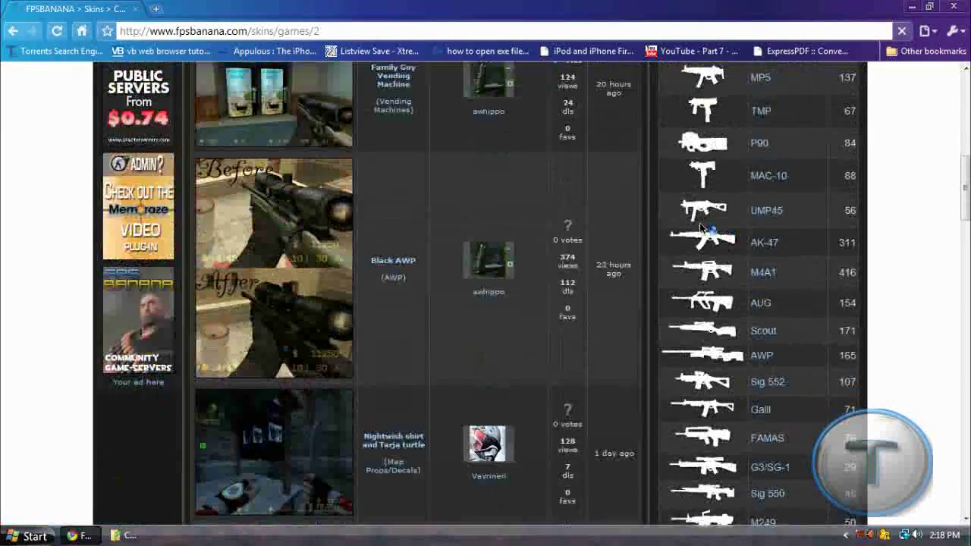
pyautogui.scroll(-3, 694, 262)
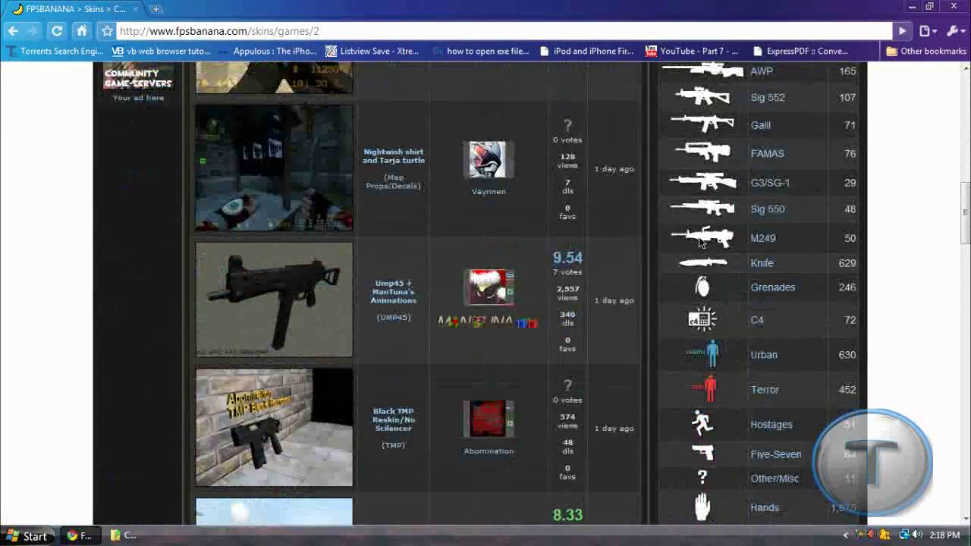
pyautogui.scroll(-4, 697, 244)
pyautogui.scroll(3, 724, 278)
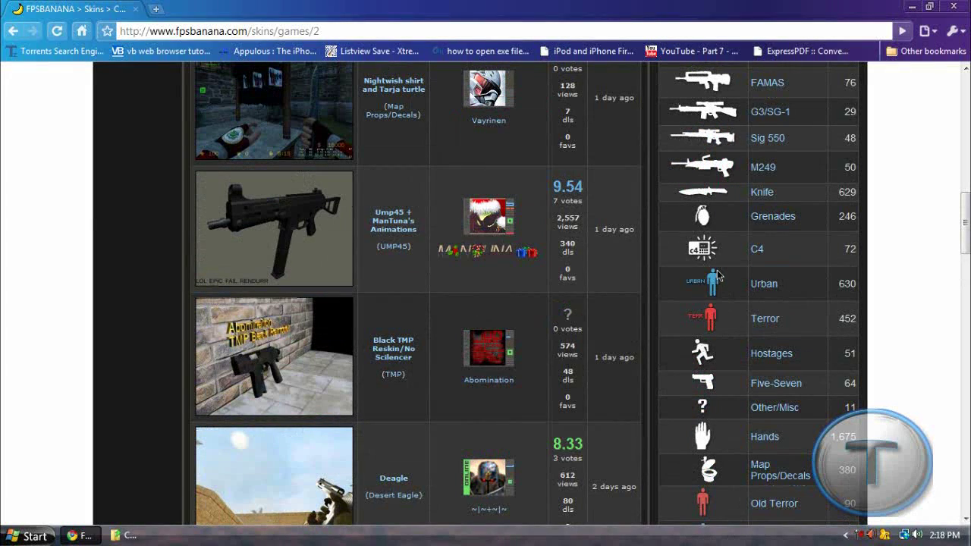
pyautogui.scroll(-2, 719, 284)
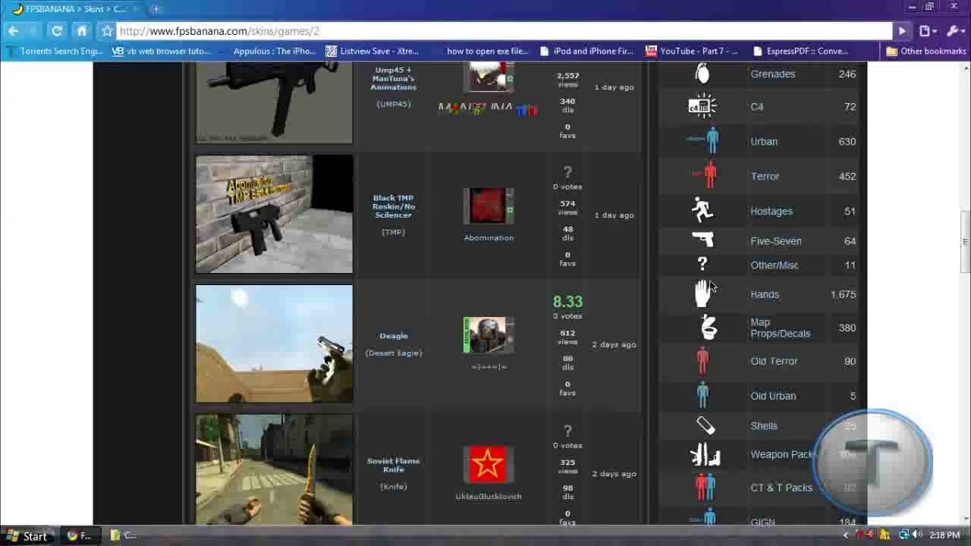
pyautogui.scroll(-2, 713, 311)
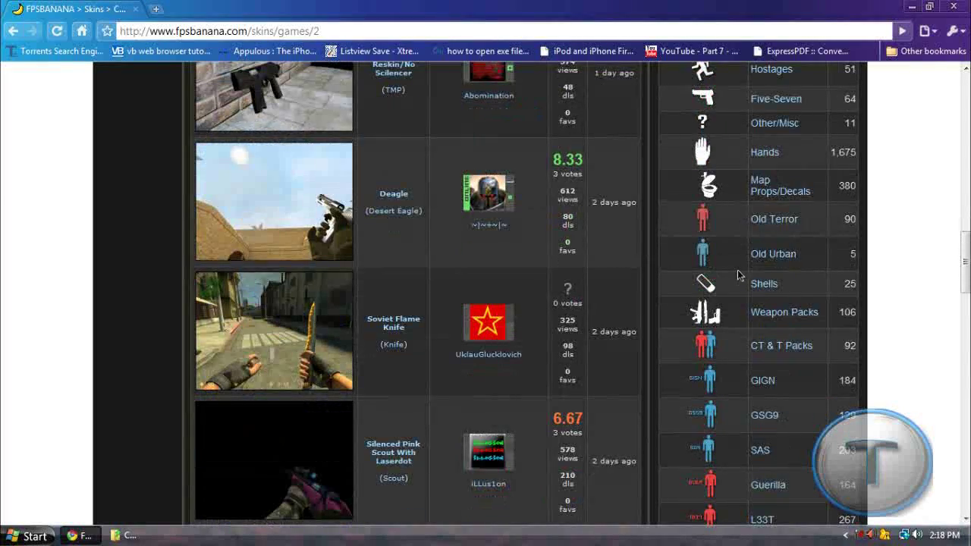
pyautogui.scroll(-2, 735, 277)
pyautogui.scroll(-2, 733, 281)
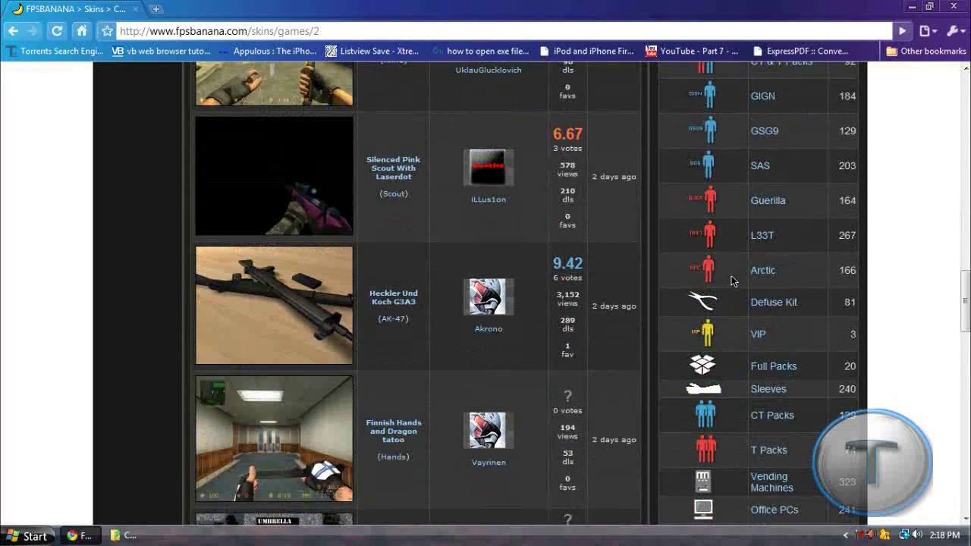
pyautogui.scroll(10, 726, 273)
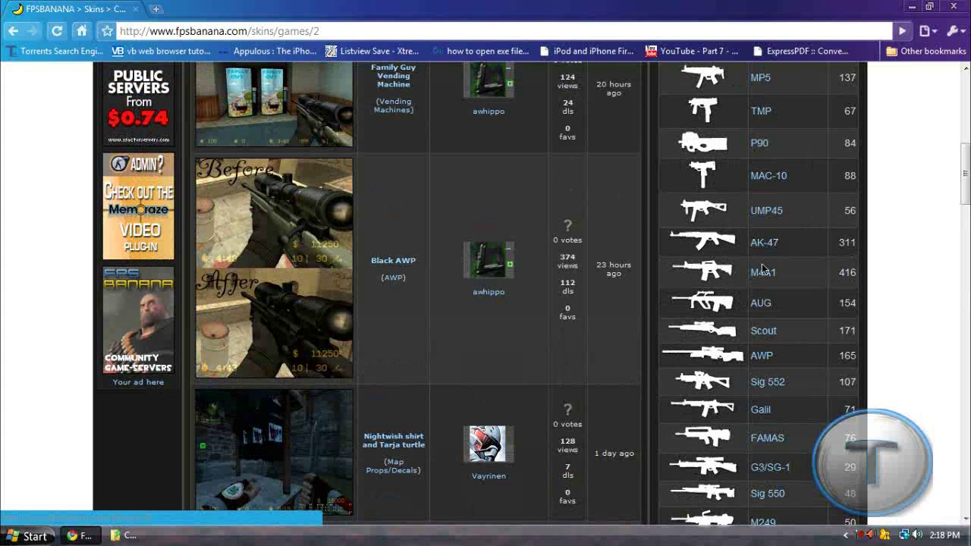
pyautogui.scroll(3, 766, 244)
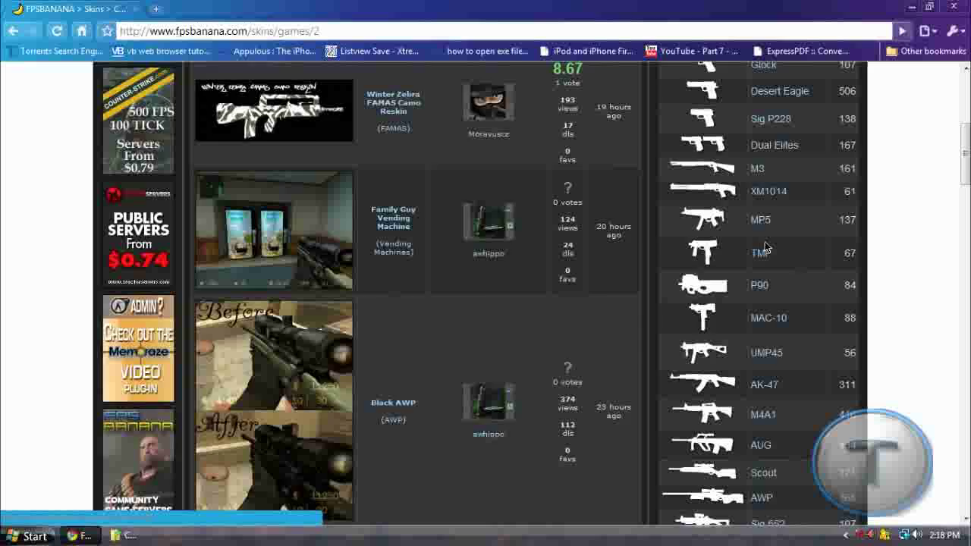
pyautogui.scroll(-1, 749, 204)
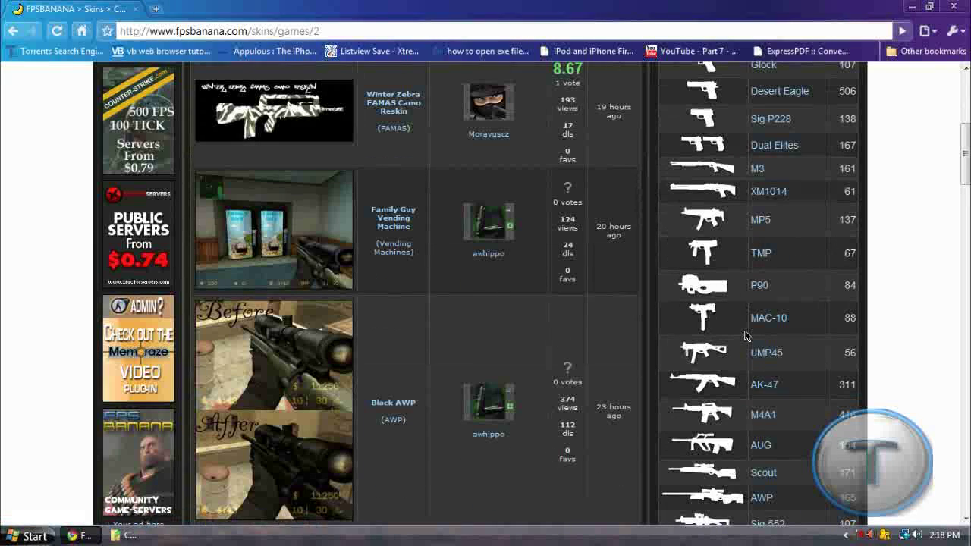
# Open the M4A1 category of the Counter-Strike: Source skins.
pyautogui.click(765, 416)
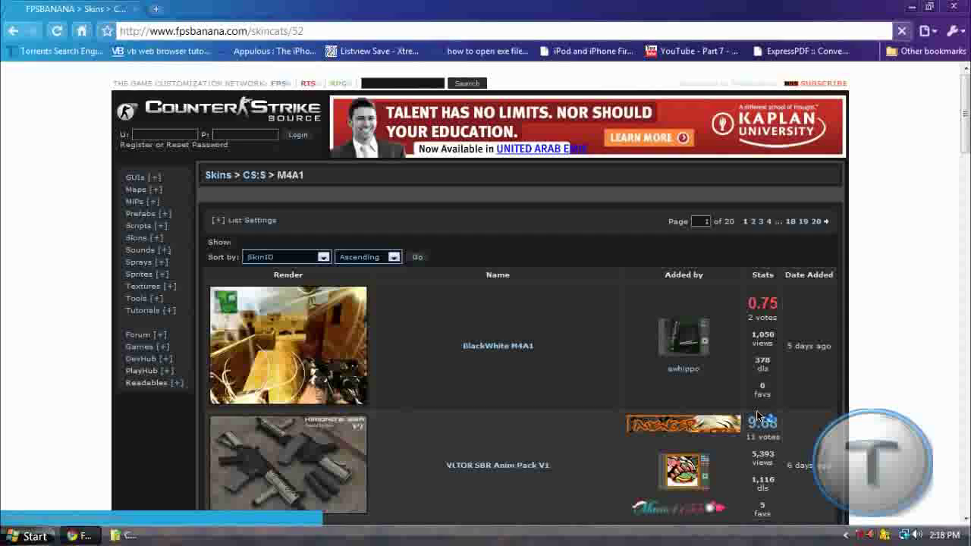
pyautogui.scroll(-3, 502, 276)
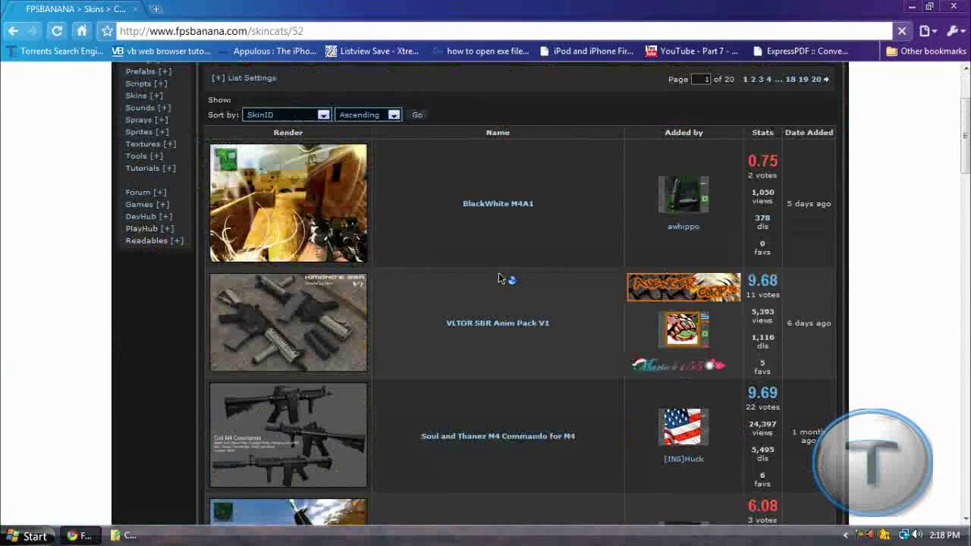
pyautogui.scroll(3, 500, 275)
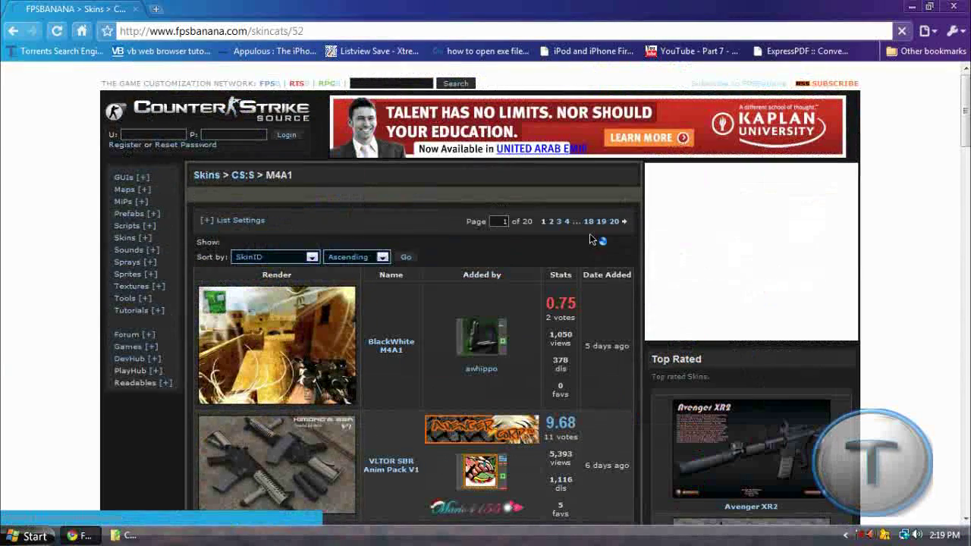
# Sort the M4A1 skins by Rating in descending order.
pyautogui.click(377, 258)
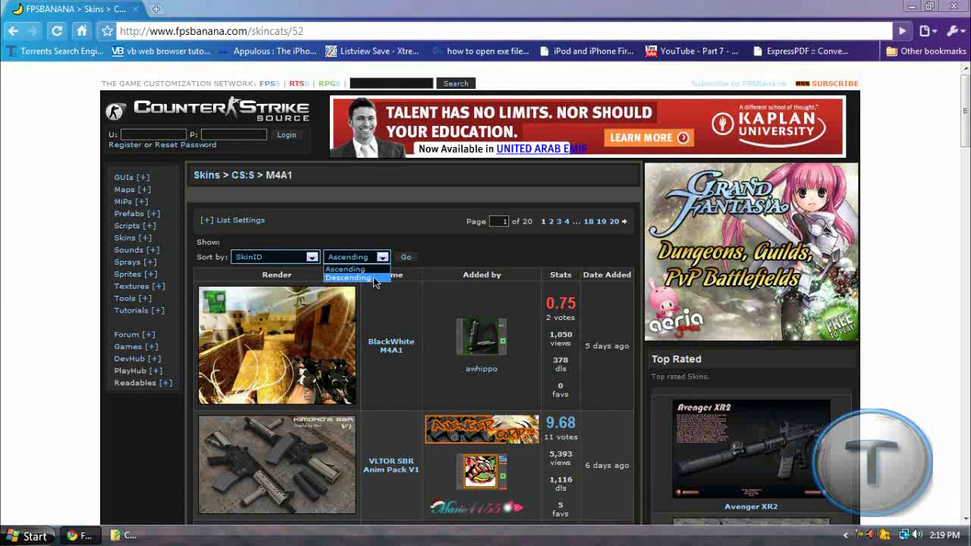
pyautogui.click(369, 258)
pyautogui.click(282, 261)
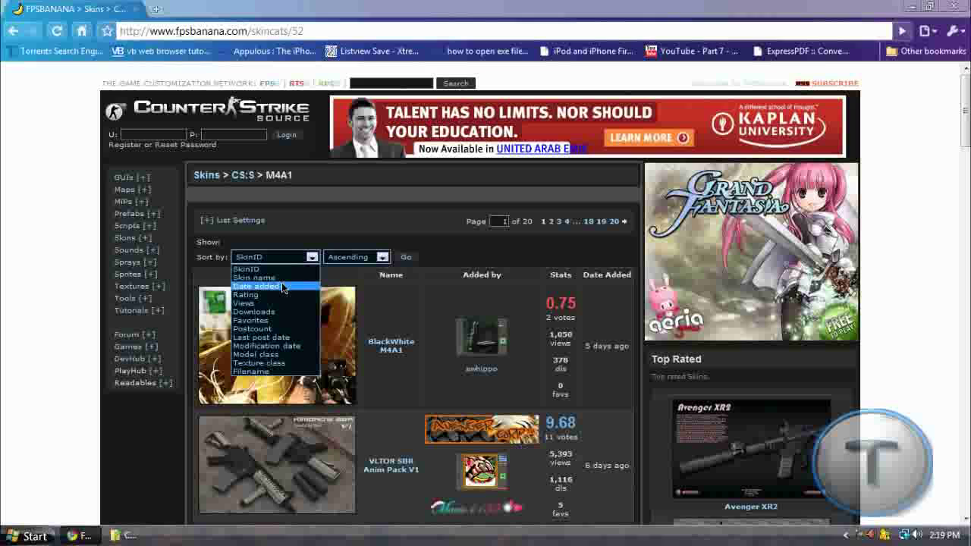
pyautogui.click(258, 298)
pyautogui.click(409, 257)
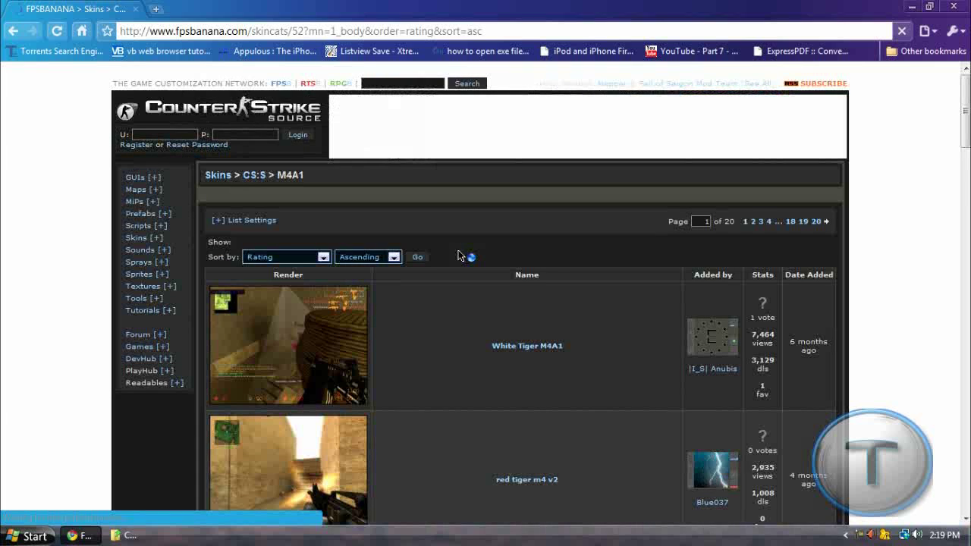
pyautogui.click(363, 259)
pyautogui.click(368, 278)
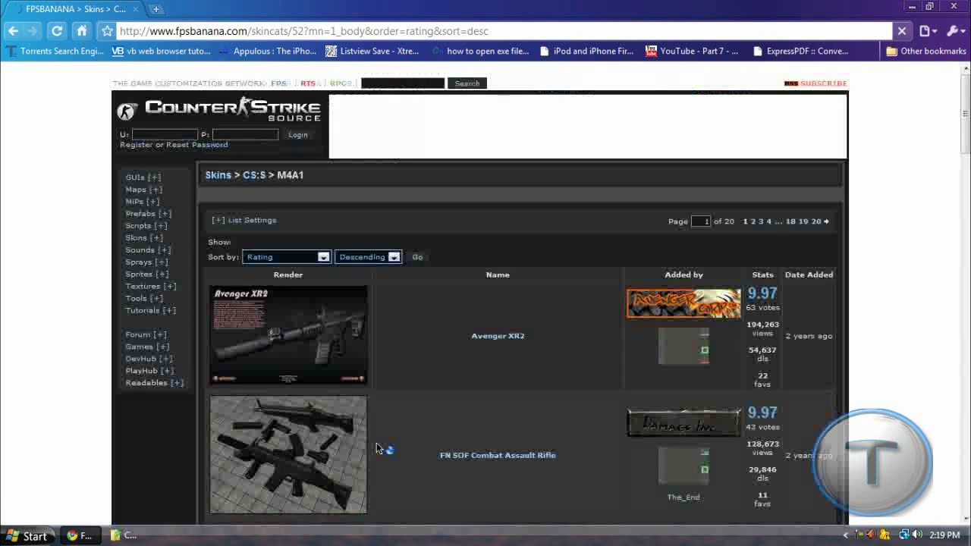
# Examine the highest-rated M4A1 skins, comparing their previews, ratings and download counts.
pyautogui.scroll(-2, 606, 313)
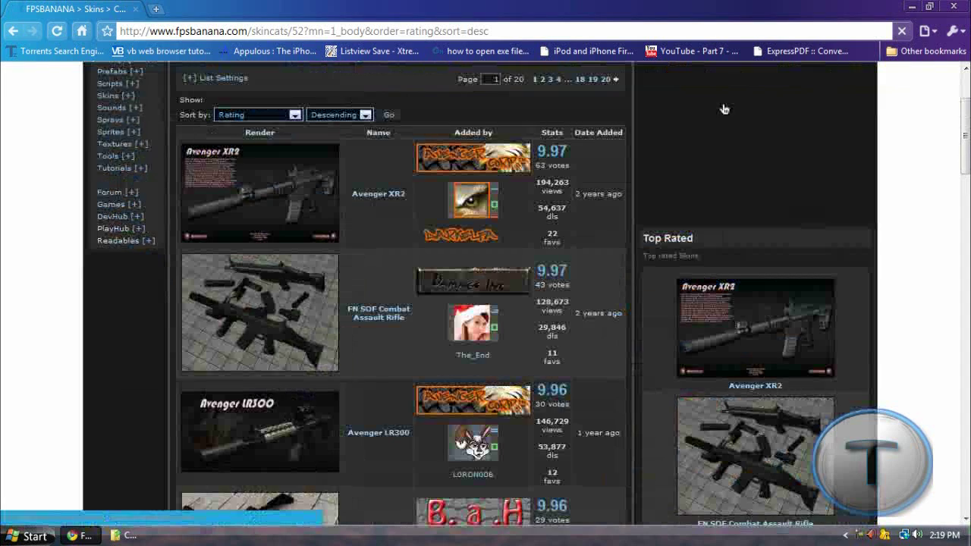
pyautogui.scroll(1, 461, 255)
pyautogui.scroll(1, 493, 303)
pyautogui.scroll(-3, 500, 341)
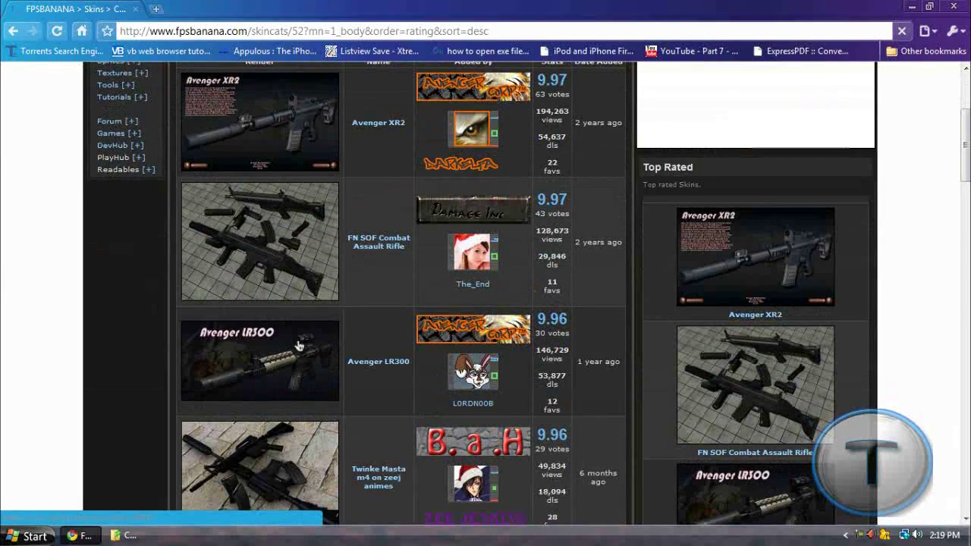
pyautogui.scroll(-2, 356, 334)
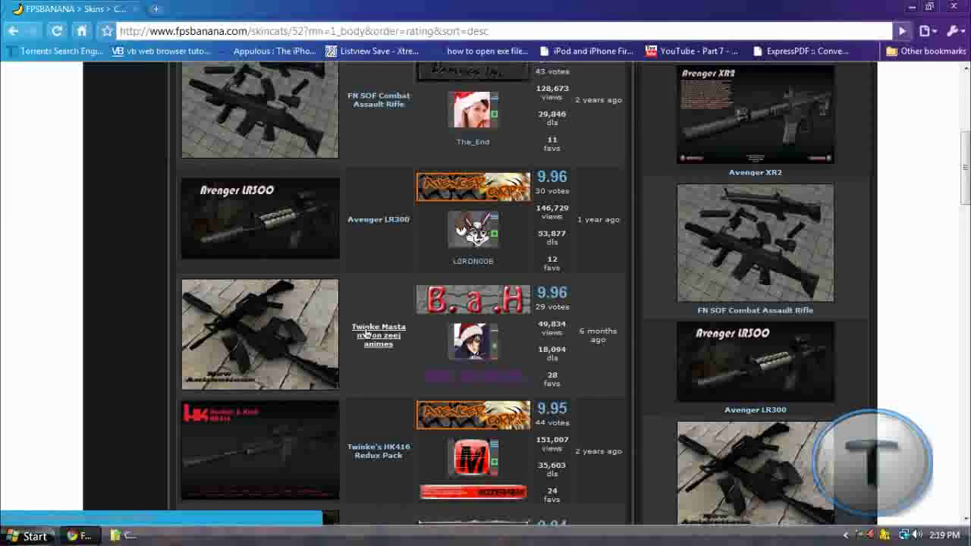
pyautogui.scroll(-2, 346, 305)
pyautogui.scroll(-6, 345, 307)
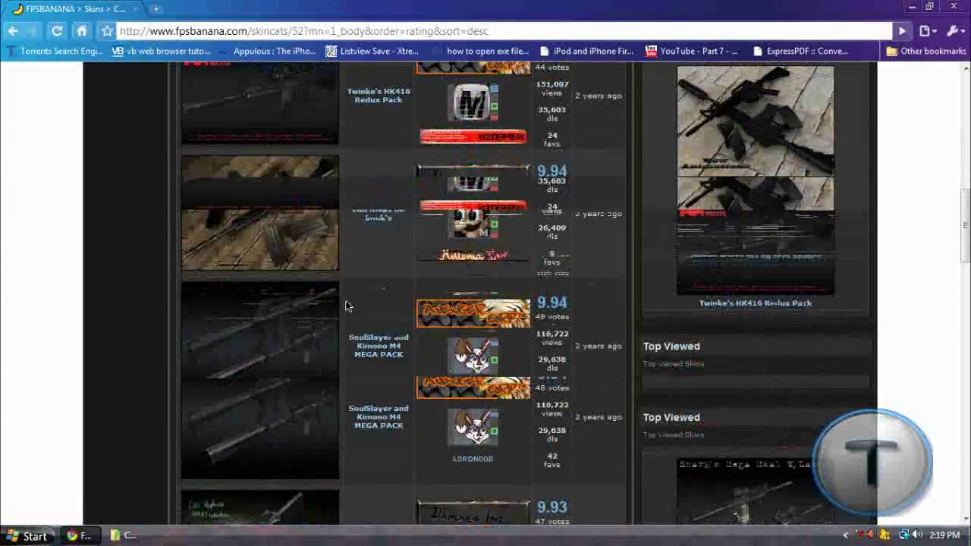
pyautogui.scroll(-1, 356, 288)
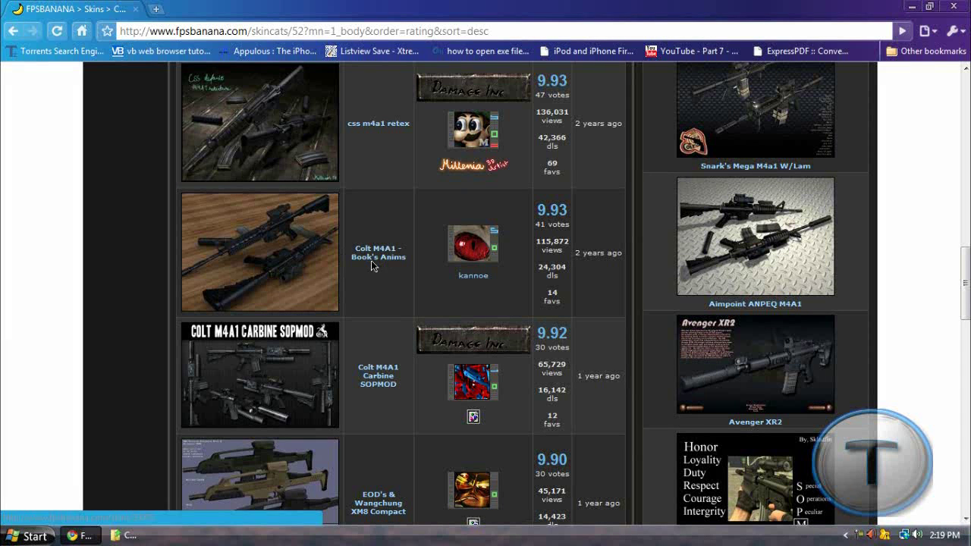
# Open the Colt M4A1 - Book's Anims skin page, review its previews and details, and download m4a1_books_anims.rar.
pyautogui.click(372, 256)
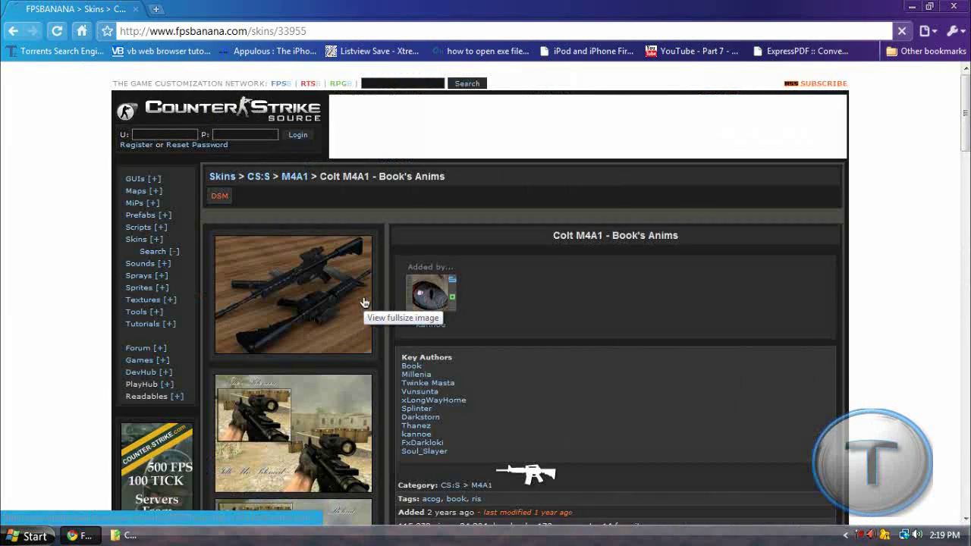
pyautogui.scroll(-6, 364, 302)
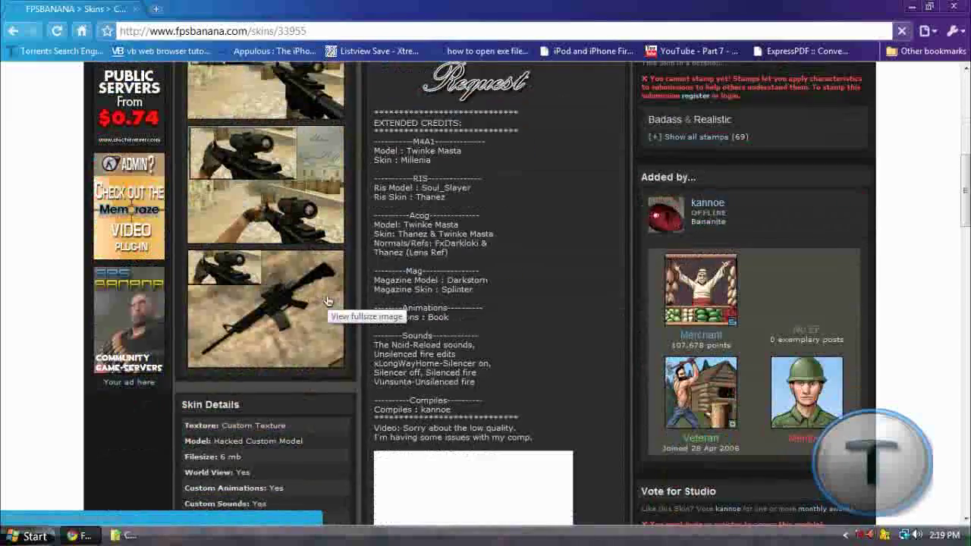
pyautogui.scroll(5, 327, 301)
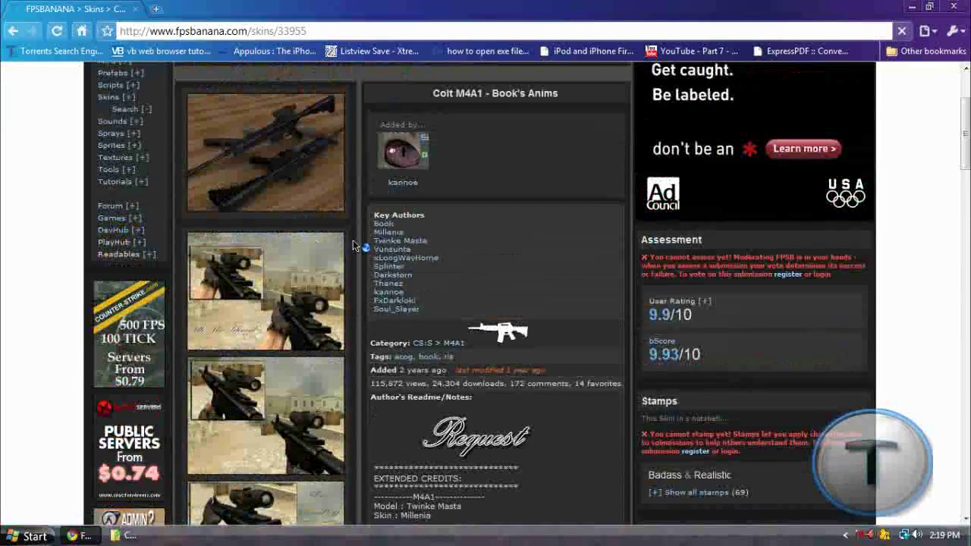
pyautogui.scroll(-10, 352, 242)
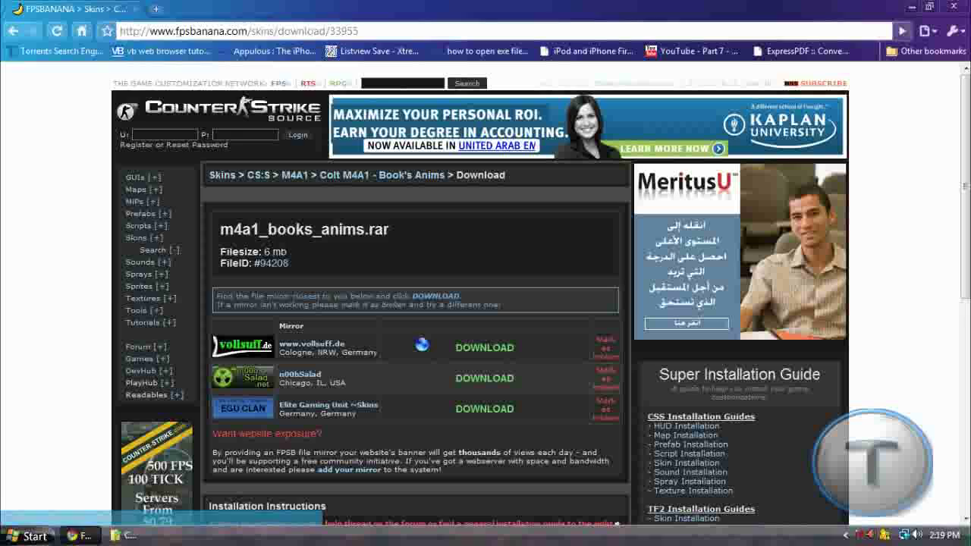
pyautogui.click(340, 289)
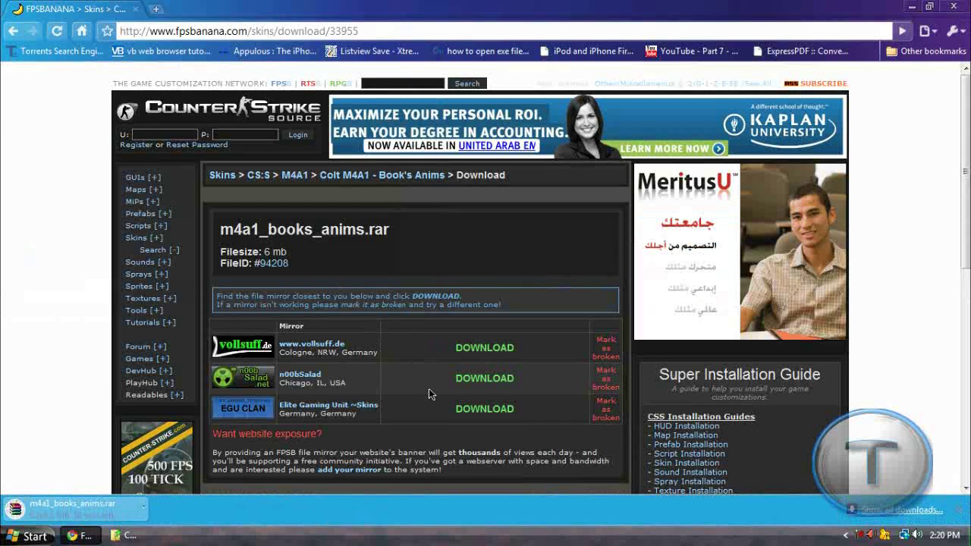
# Switch to Windows Explorer and open the cstrike folder inside Program Files\VALVe\Counter-Strike Source.
pyautogui.moveTo(468, 4)
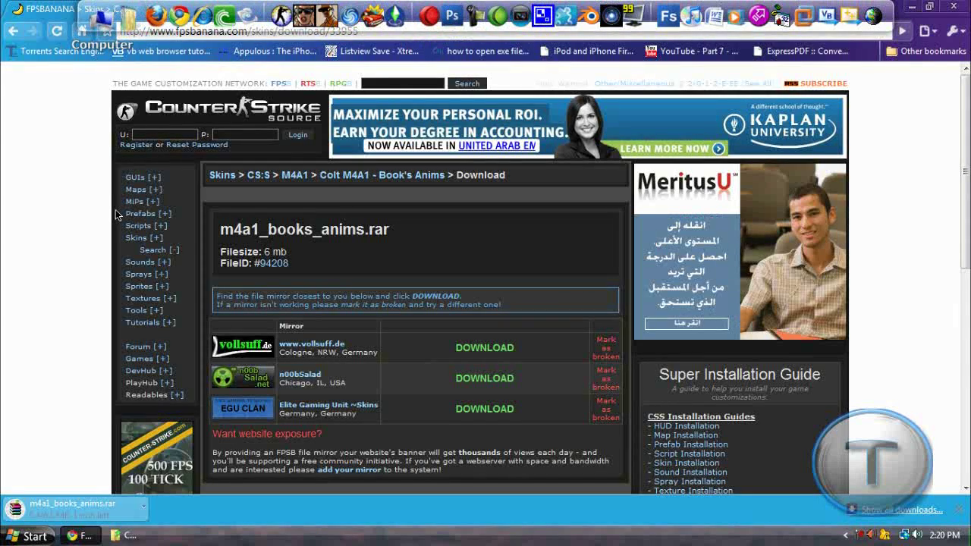
pyautogui.click(98, 16)
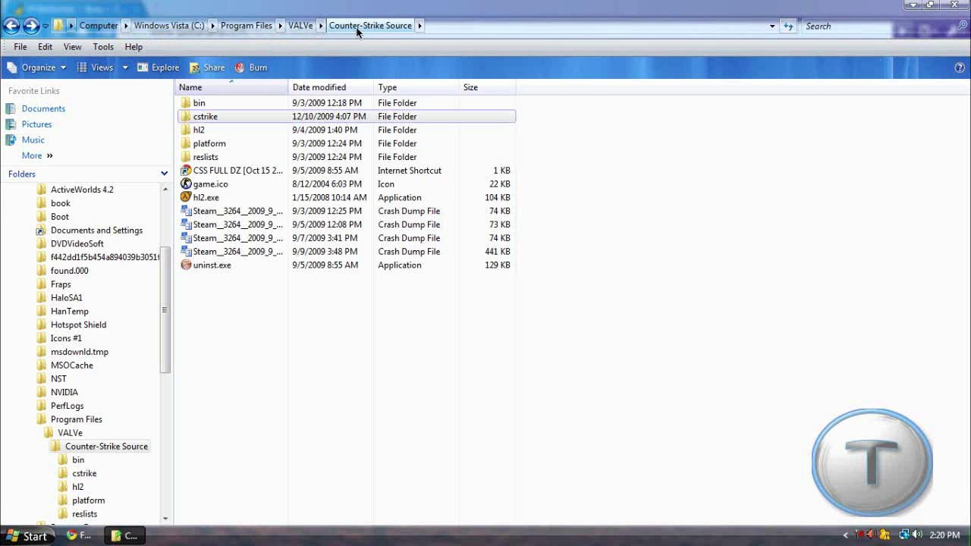
pyautogui.doubleClick(201, 118)
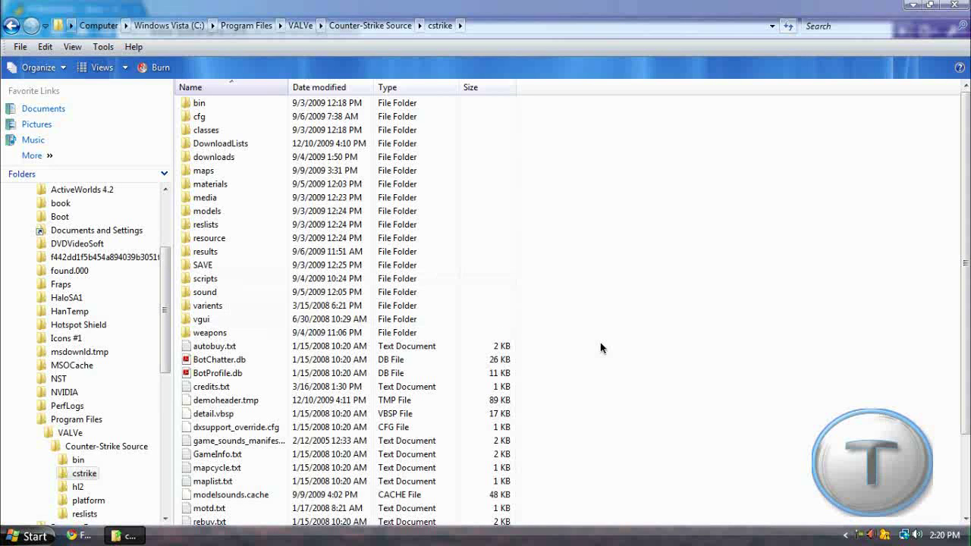
# Open the downloaded m4a1_books_anims.rar in WinRAR and go into its cstrike folder, with the game's cstrike folder behind it.
pyautogui.hotkey('alt', 'Tab')
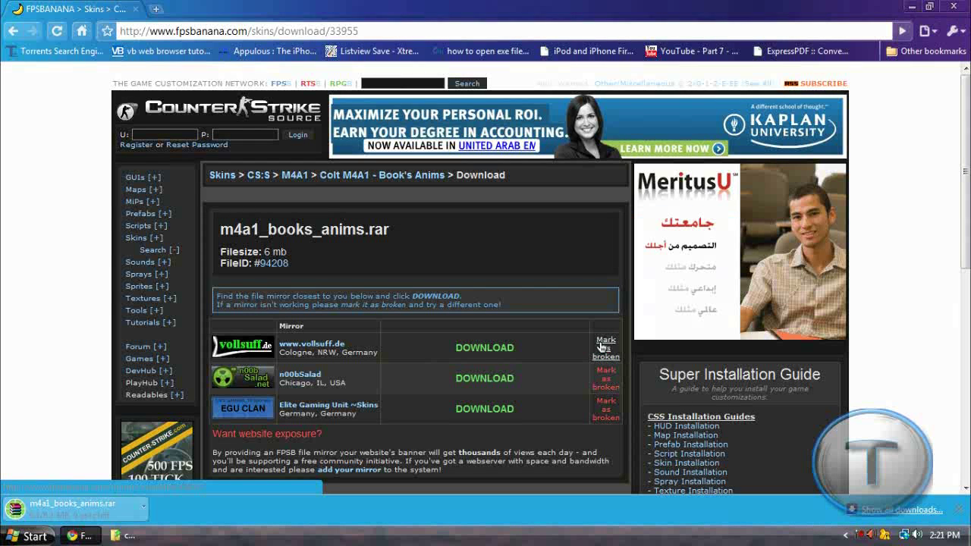
pyautogui.click(76, 516)
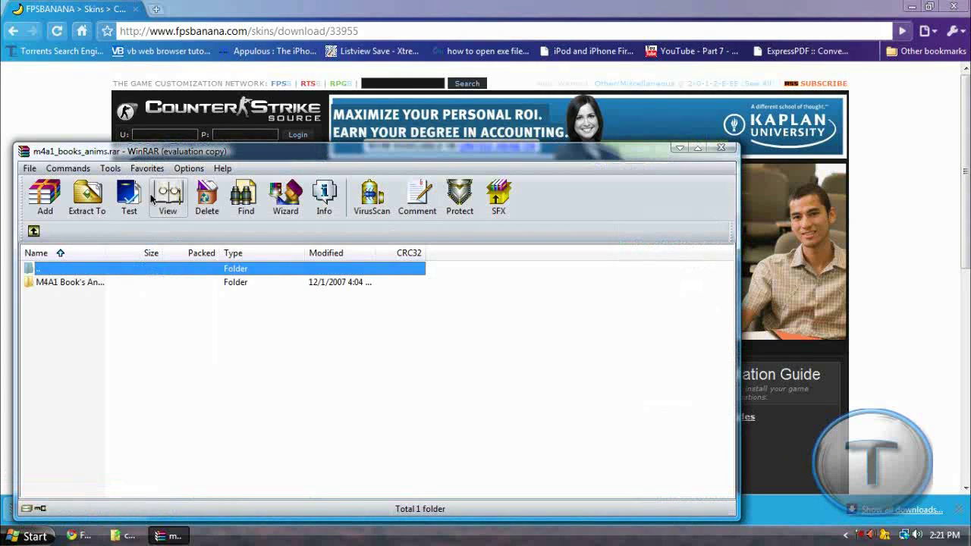
pyautogui.click(476, 341)
pyautogui.doubleClick(111, 284)
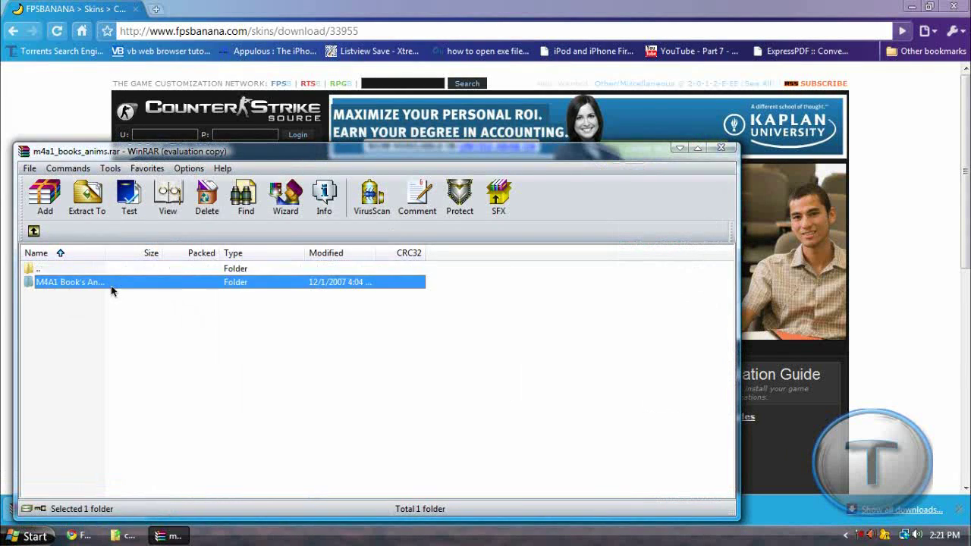
pyautogui.click(64, 283)
pyautogui.doubleClick(64, 283)
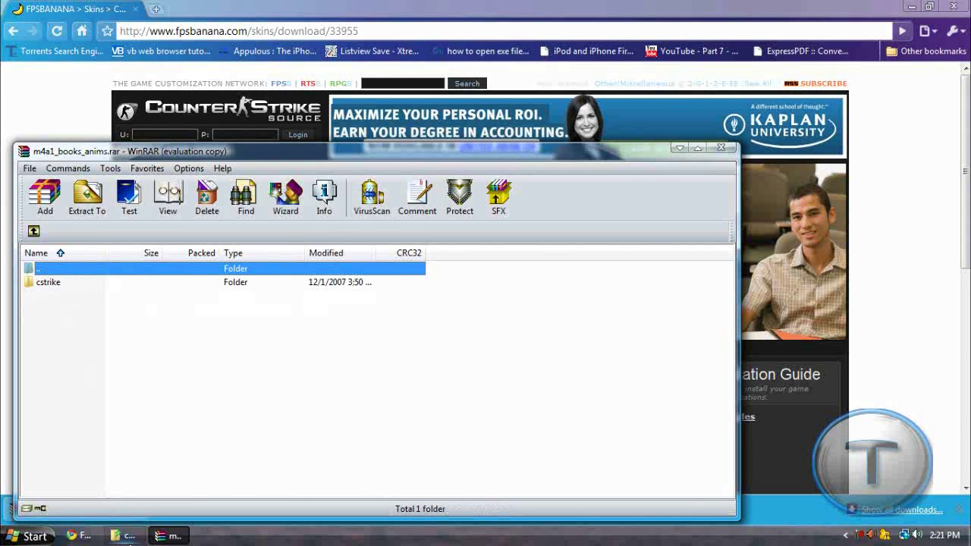
pyautogui.click(121, 536)
pyautogui.click(169, 535)
pyautogui.doubleClick(41, 282)
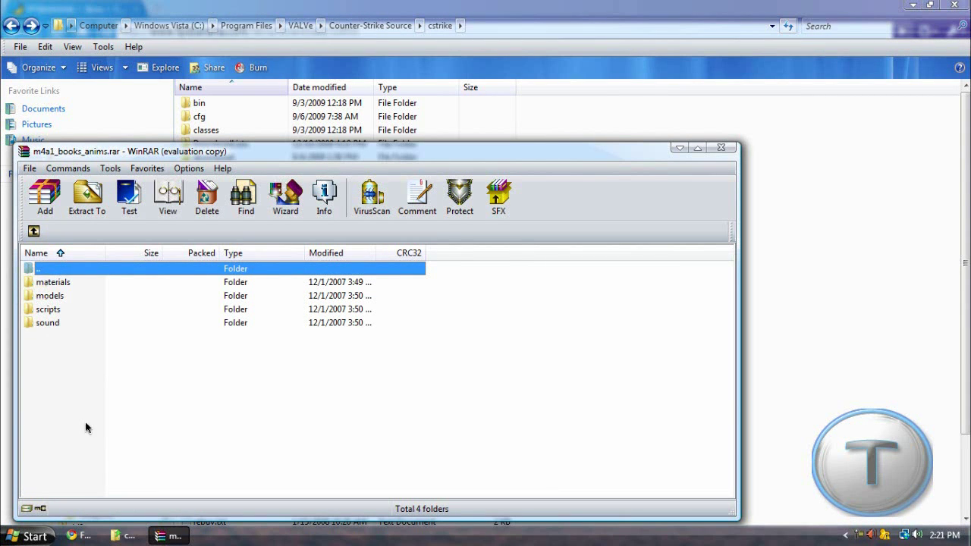
# Move the archive's materials, models, scripts and sound folders into the game's cstrike folder, merging them with the existing folders.
pyautogui.moveTo(86, 422); pyautogui.dragTo(206, 373)
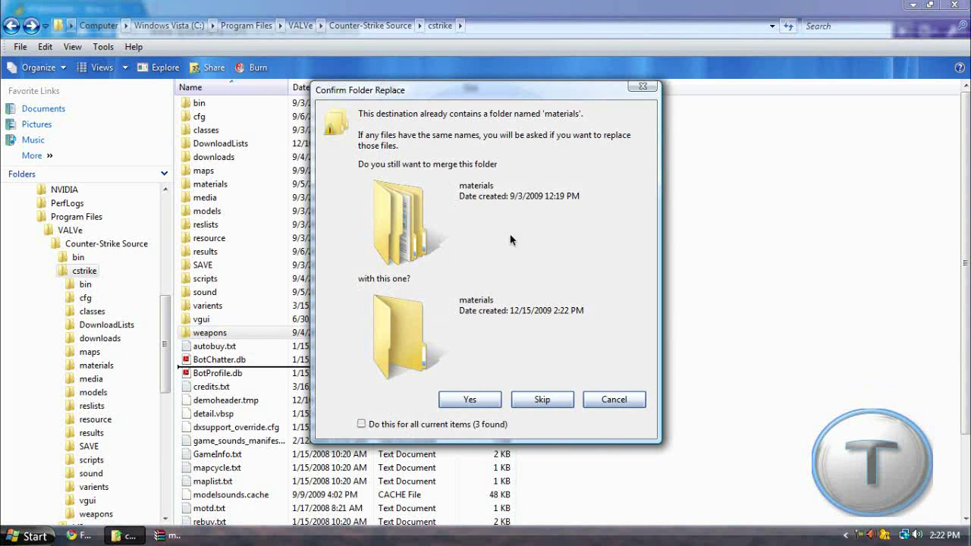
pyautogui.click(471, 402)
pyautogui.click(472, 404)
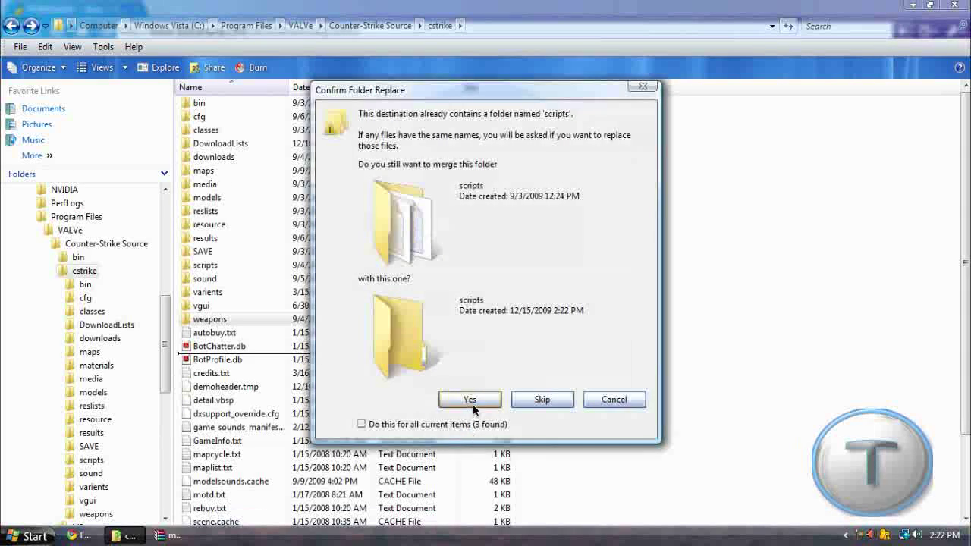
pyautogui.click(473, 404)
pyautogui.click(472, 405)
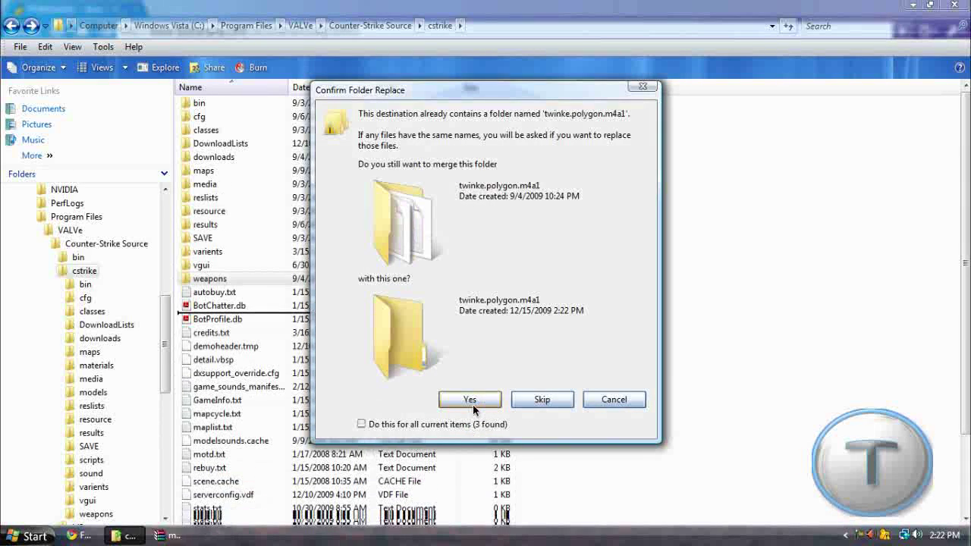
pyautogui.click(472, 404)
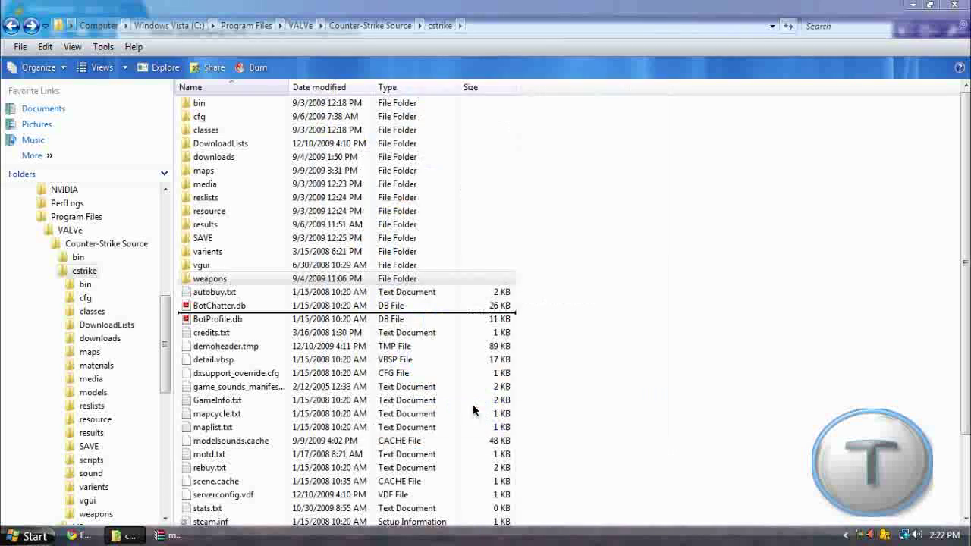
pyautogui.click(472, 404)
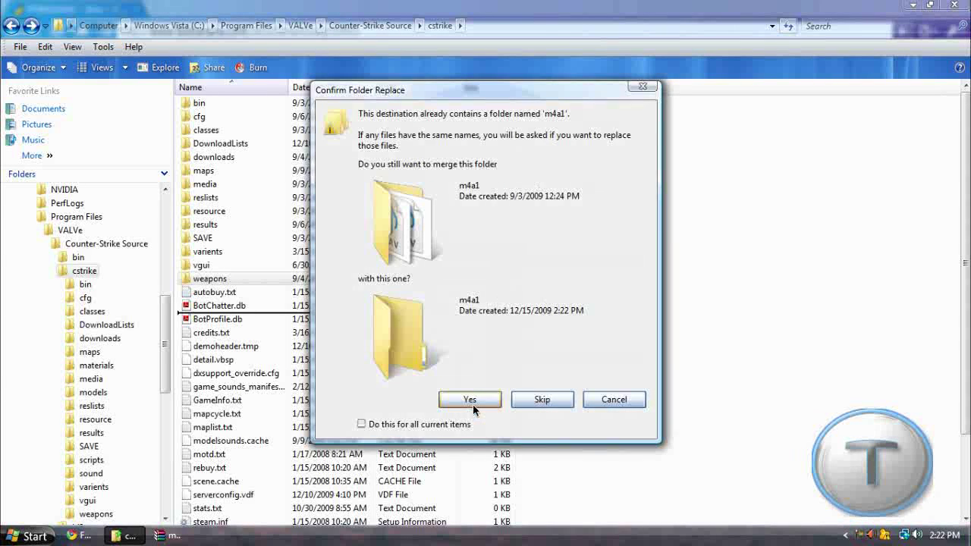
pyautogui.click(472, 404)
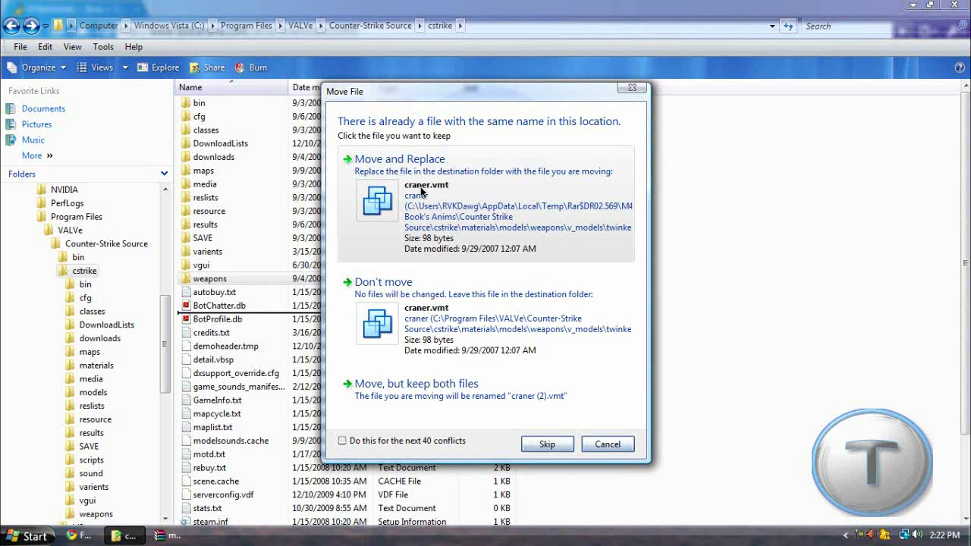
# Replace craner.vmt and all remaining conflicting files in the game folder with the skin's versions.
pyautogui.click(402, 185)
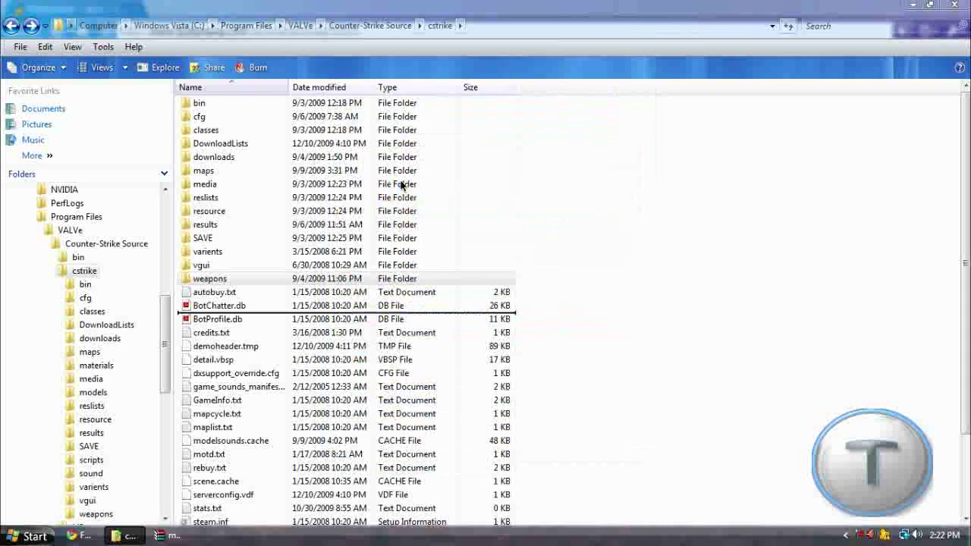
pyautogui.click(343, 441)
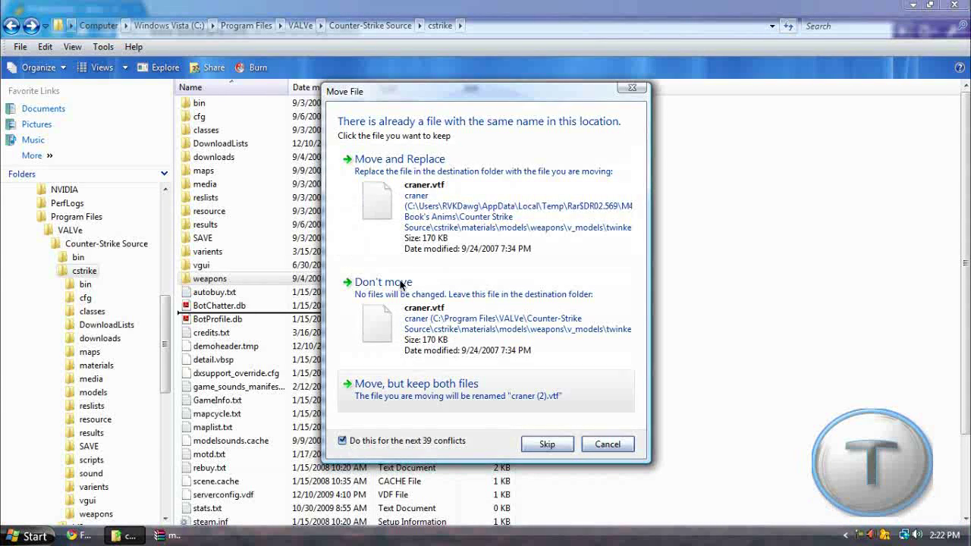
pyautogui.click(501, 194)
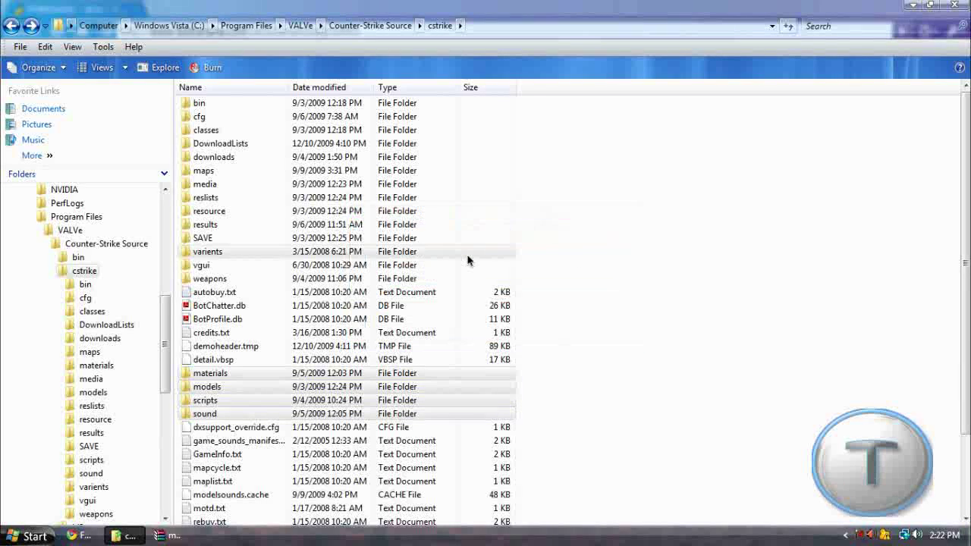
# Look into the game's materials folder, return to cstrike, and close the m4a1_books_anims.rar archive.
pyautogui.doubleClick(237, 375)
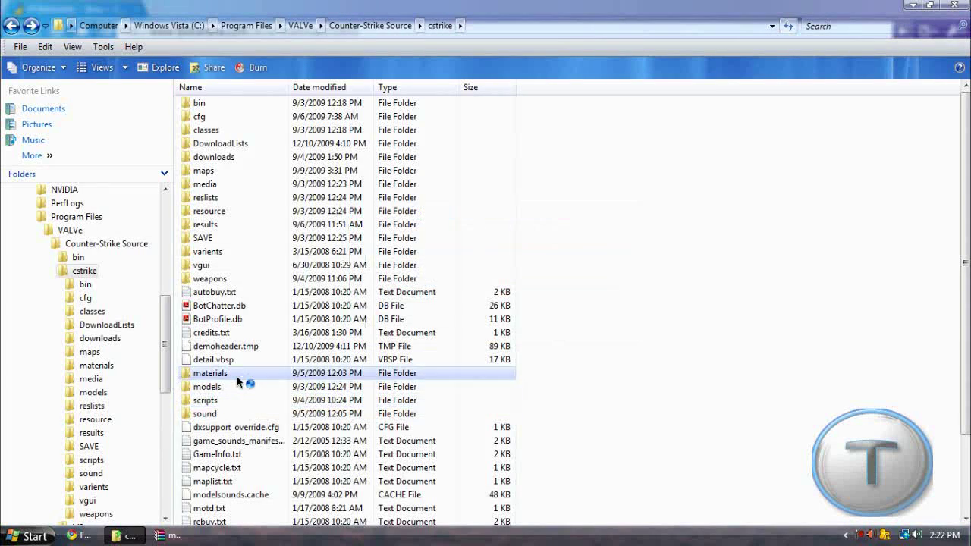
pyautogui.click(10, 25)
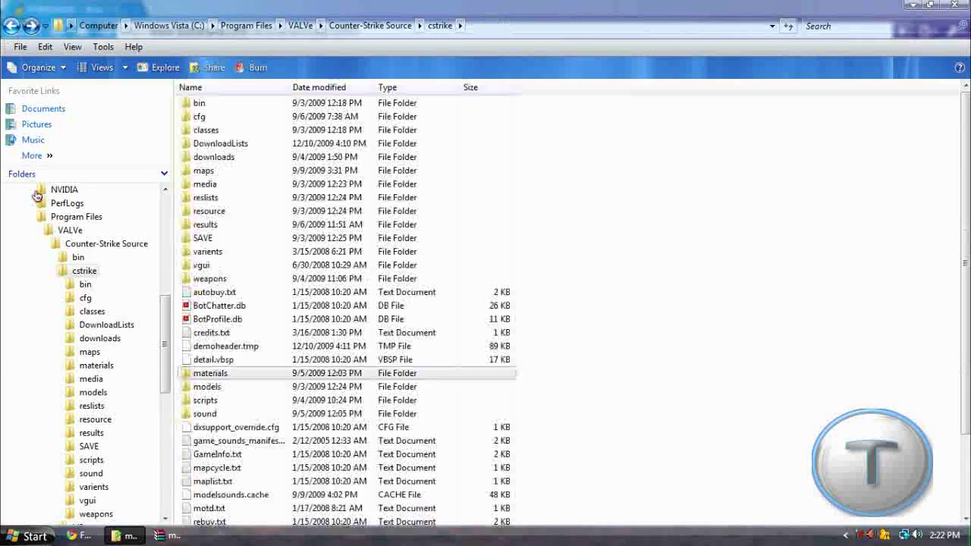
pyautogui.click(167, 535)
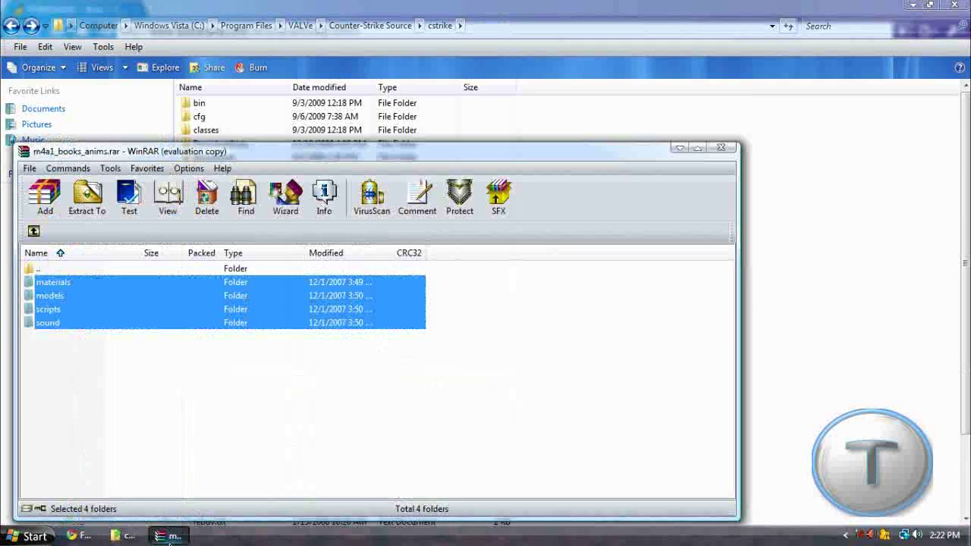
pyautogui.click(721, 147)
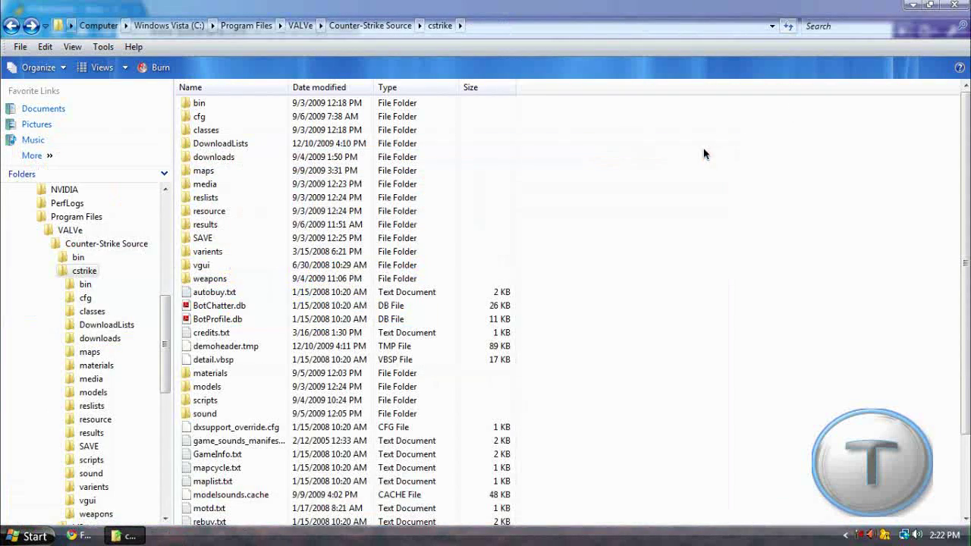